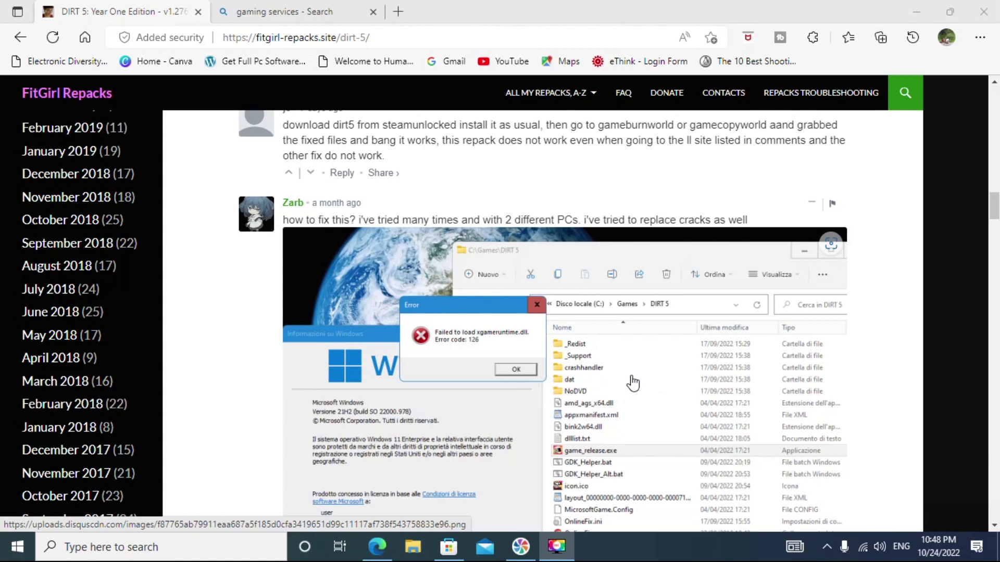
Bring up the Gaming Services page from the Edge search results in the Microsoft Store app.
click(280, 13)
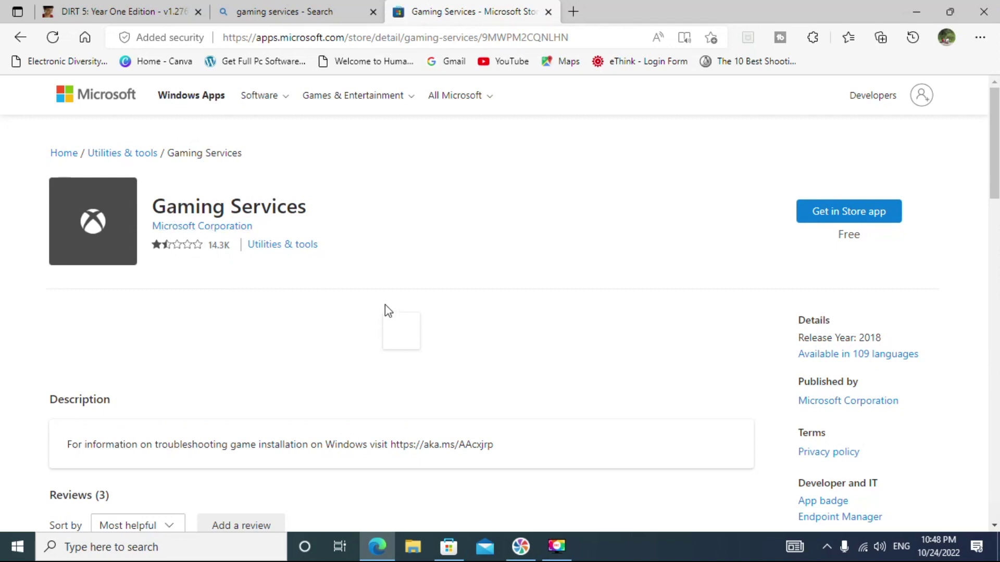
click(453, 549)
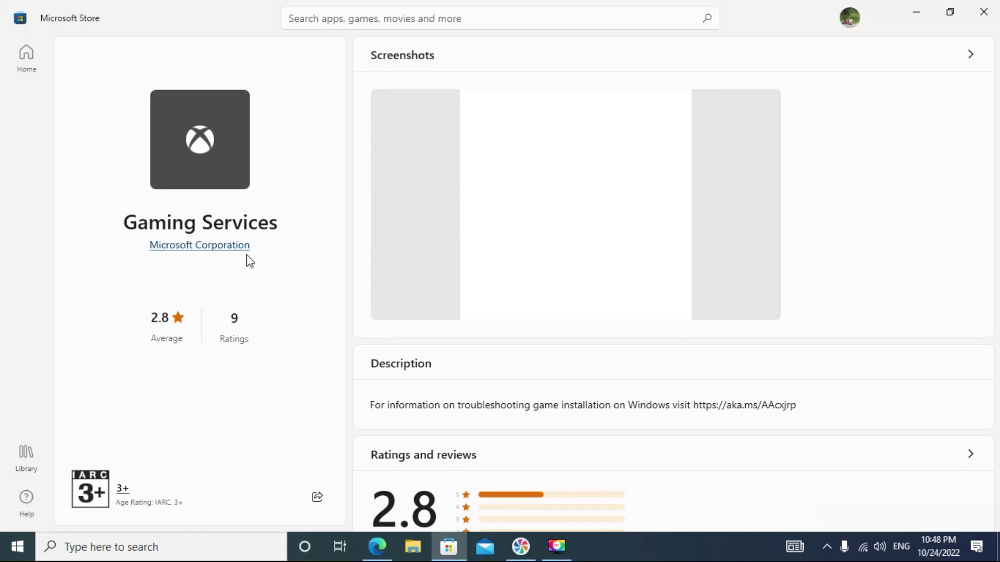
Launch DIRT 5 from Start's Recently added, then close the Store and minimize Edge.
click(18, 548)
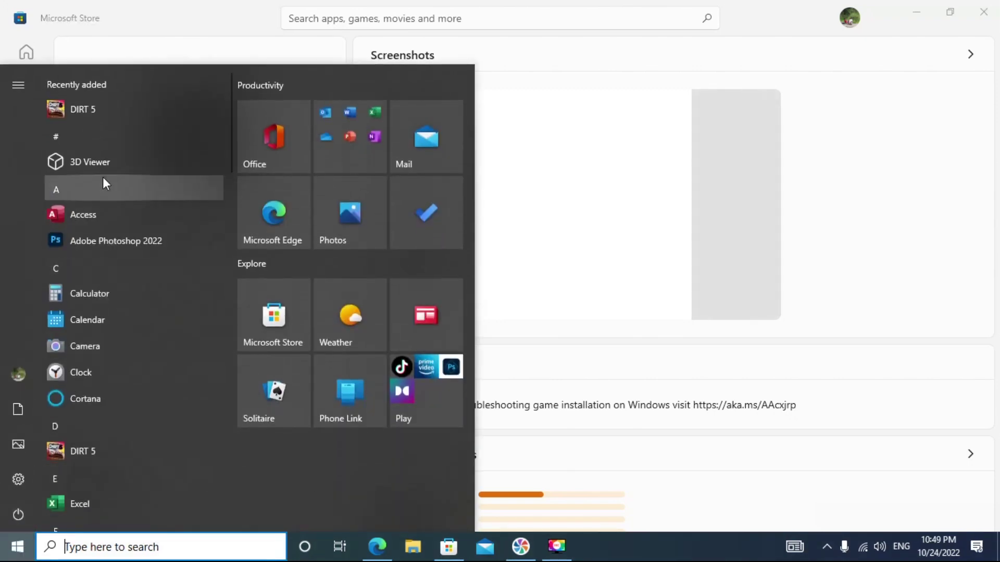
click(88, 112)
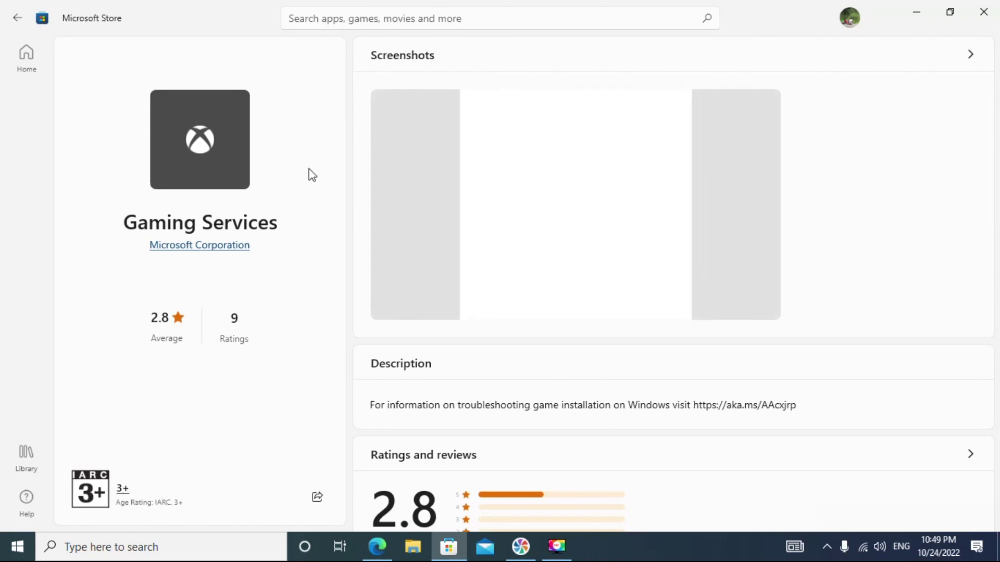
click(985, 13)
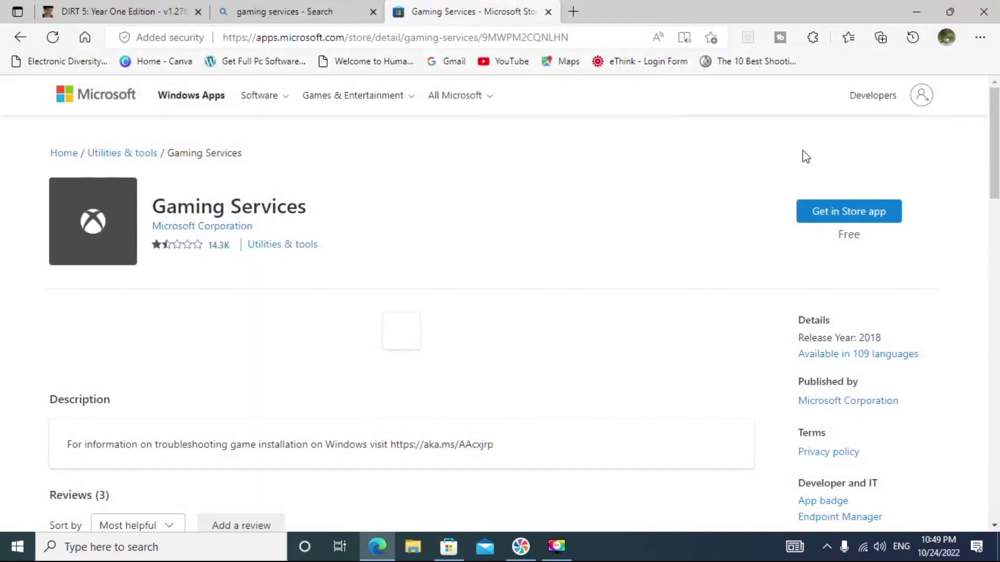
click(916, 12)
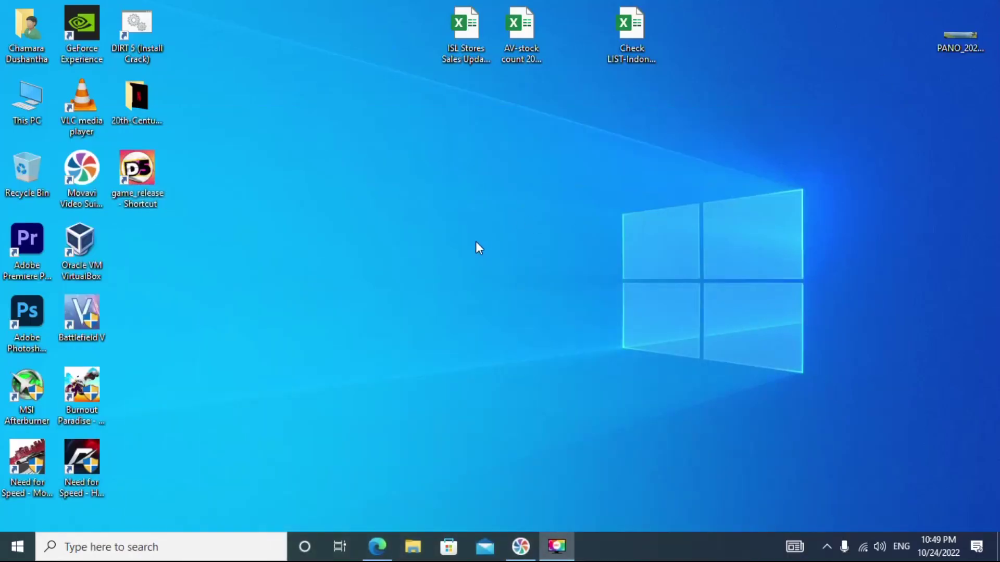
Browse This PC to Local Disk (D:) > Games > DIRT 5 and launch game_release.
double_click(27, 103)
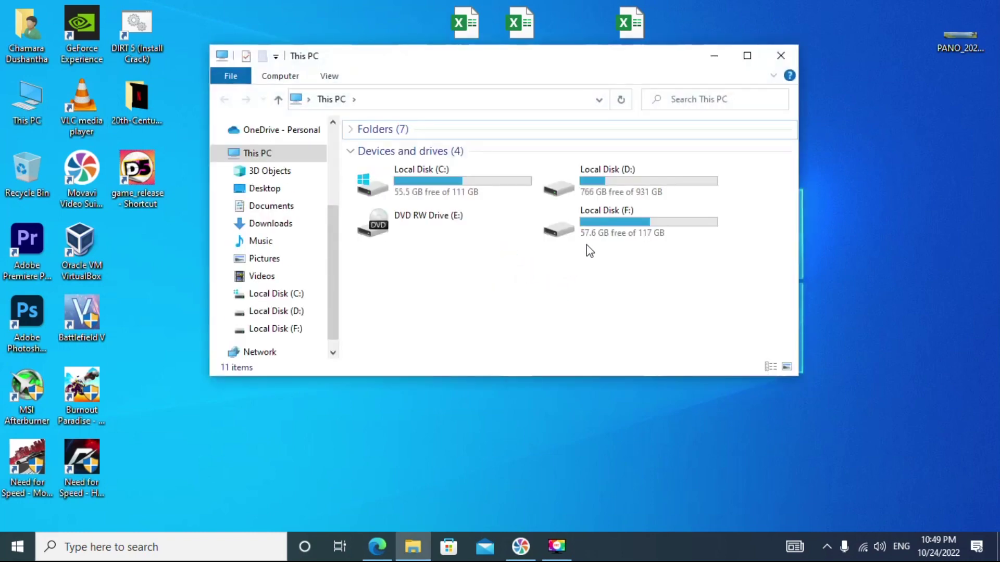
click(619, 181)
double_click(619, 182)
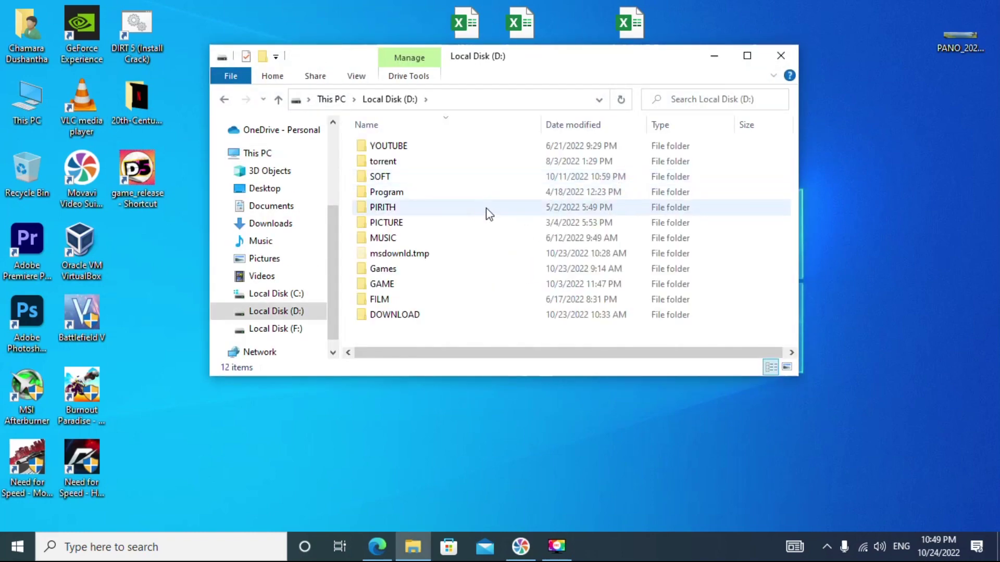
double_click(398, 269)
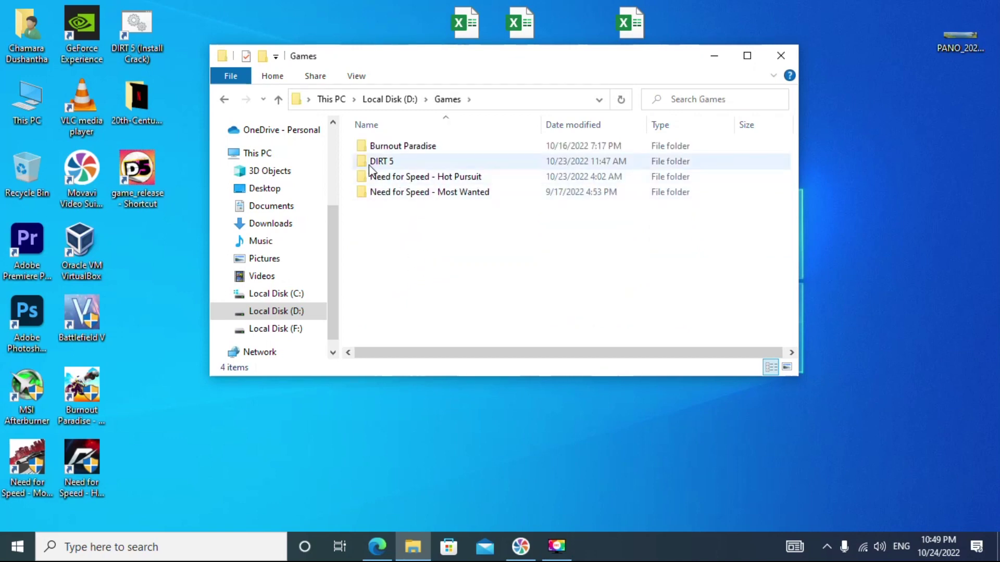
double_click(385, 162)
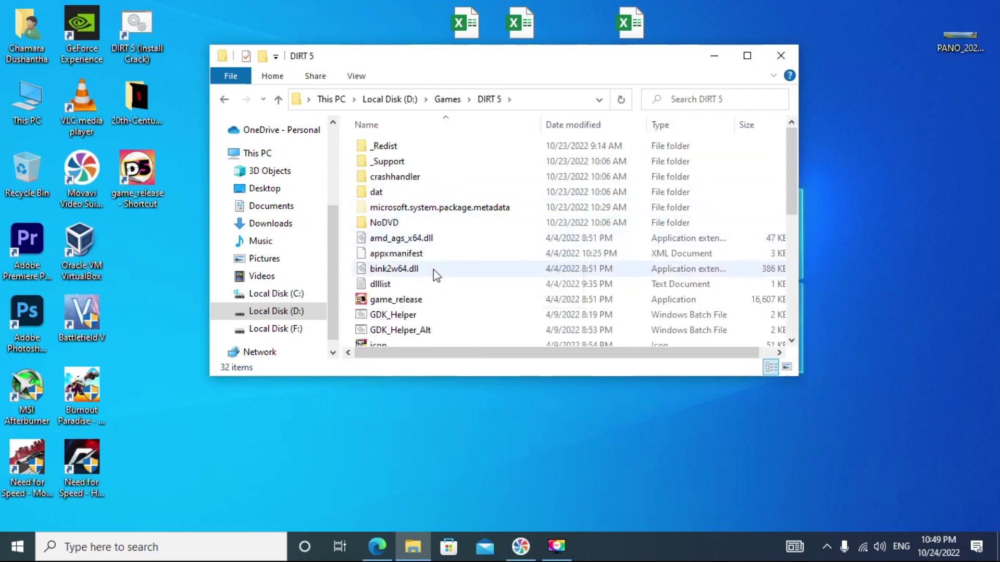
scroll(434, 269, down, 2)
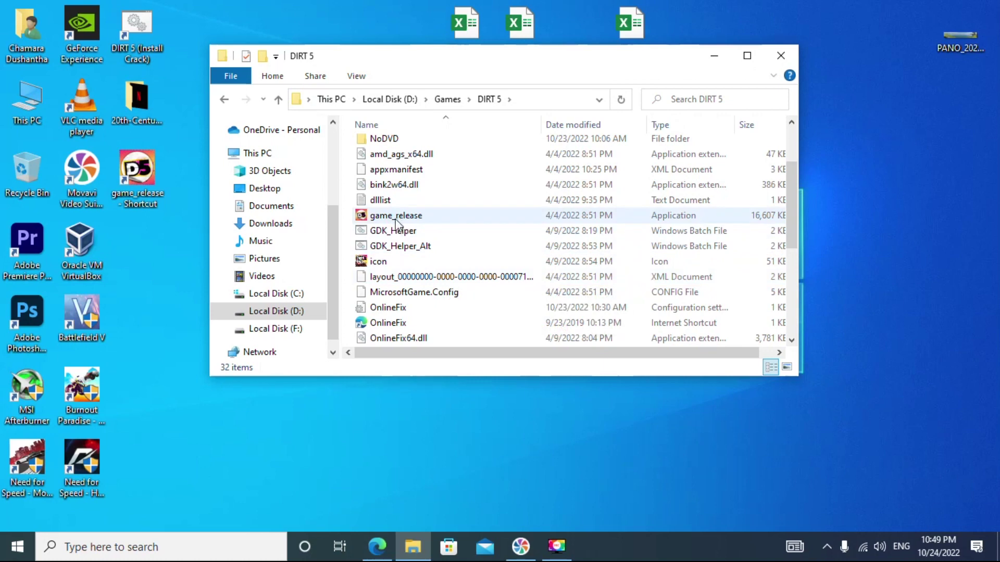
mouse_move(395, 299)
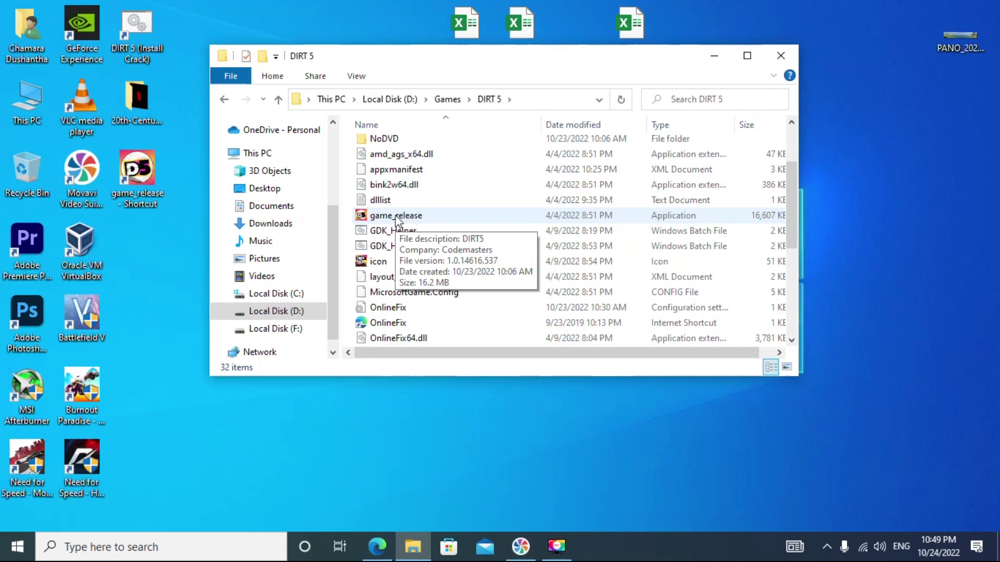
click(396, 223)
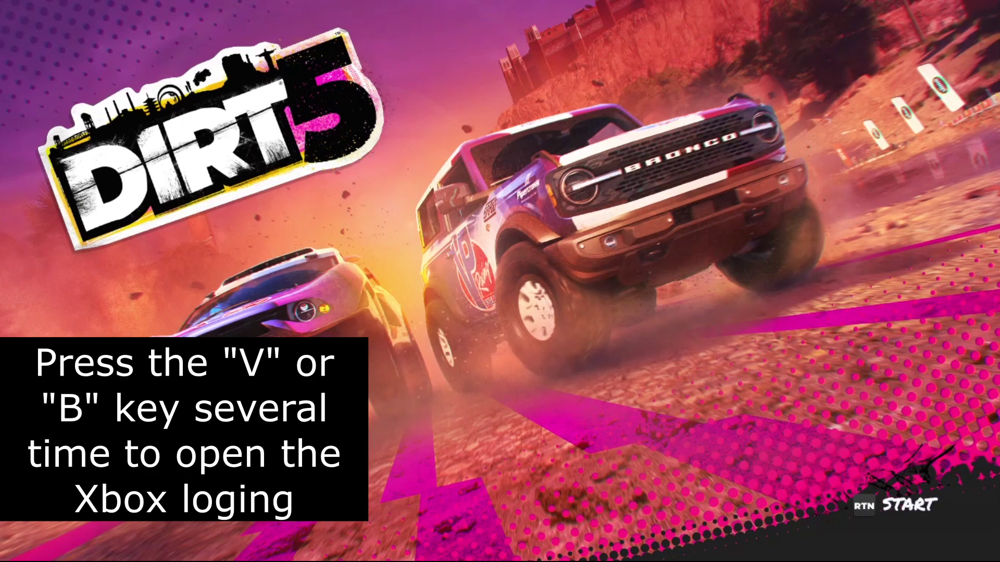
Open the Xbox sign-in window with V and tab focus over to confirming sign-in.
key(v)
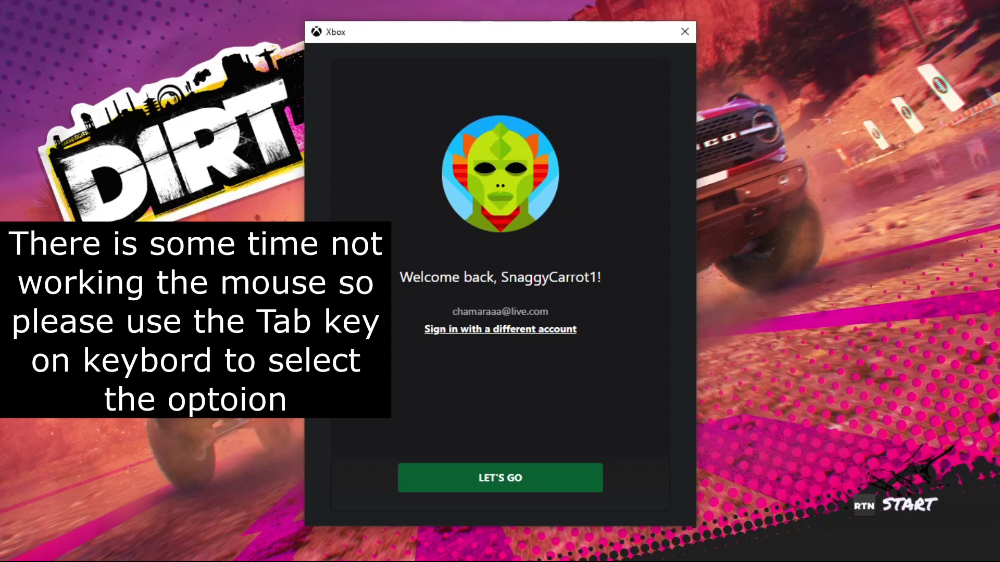
key(Tab)
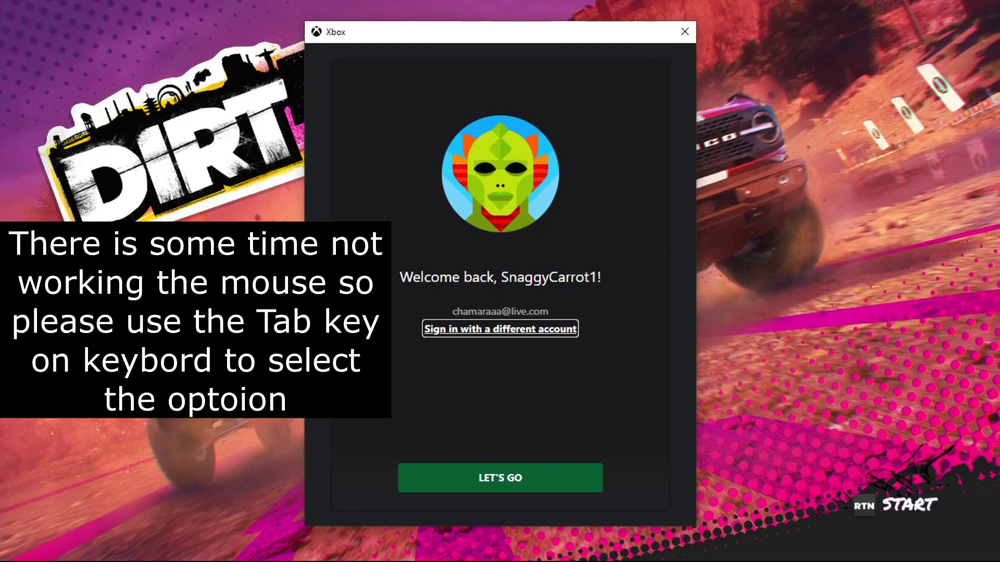
key(Tab)
key(Tab)
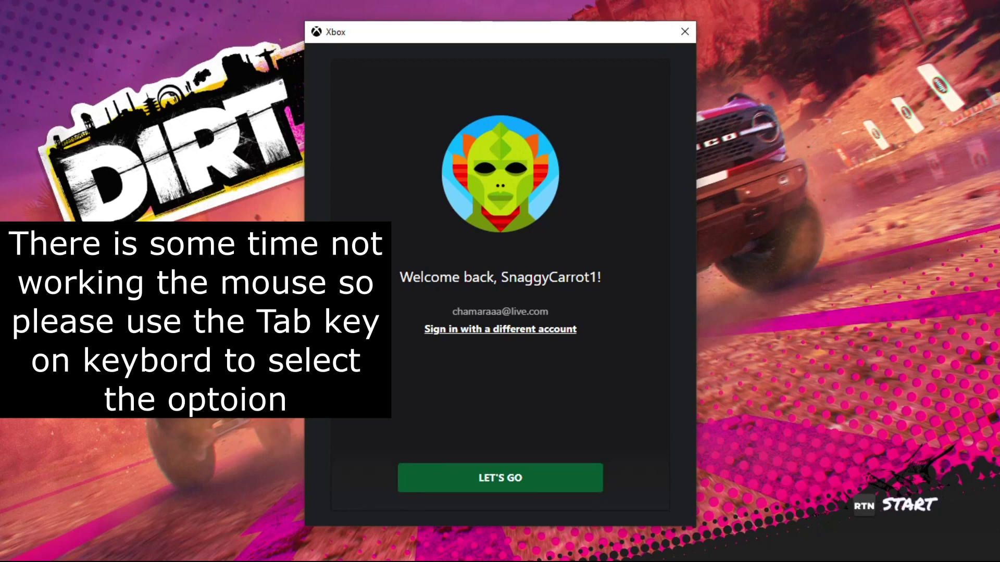
key(Tab)
key(Tab)
key(Tab)
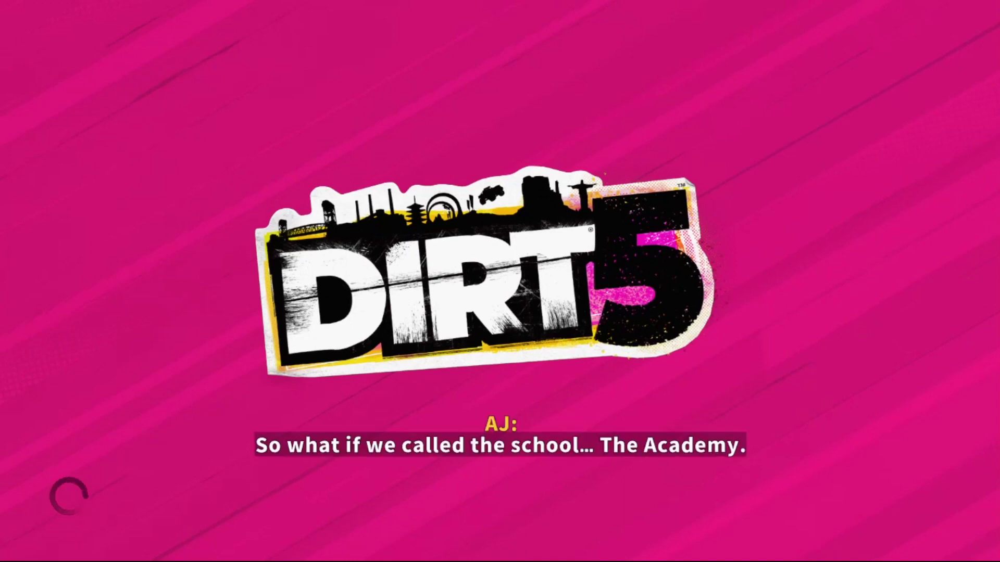
View the Career campaigns, return to the main menu, and confirm quitting DIRT 5.
key(Return)
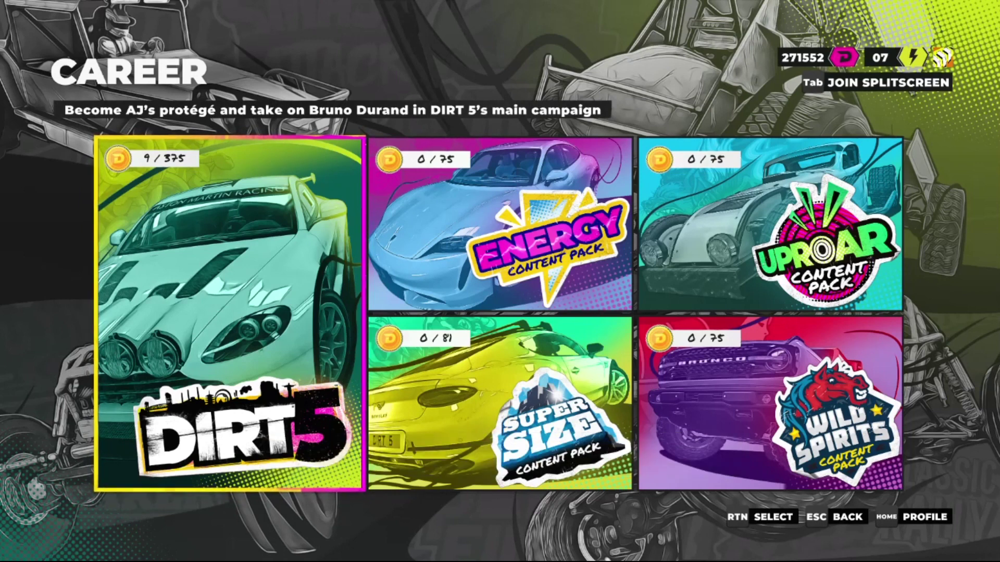
key(Escape)
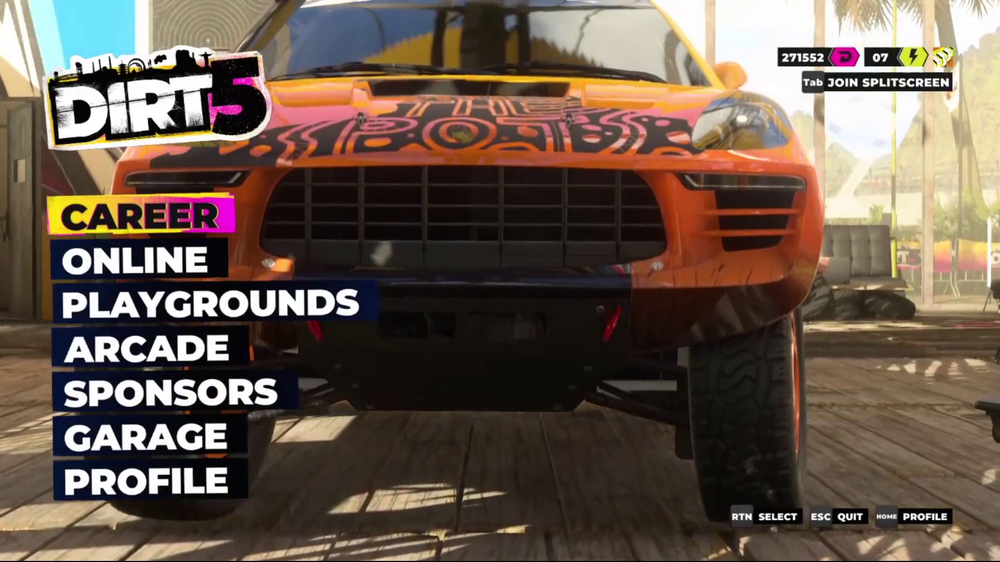
key(Escape)
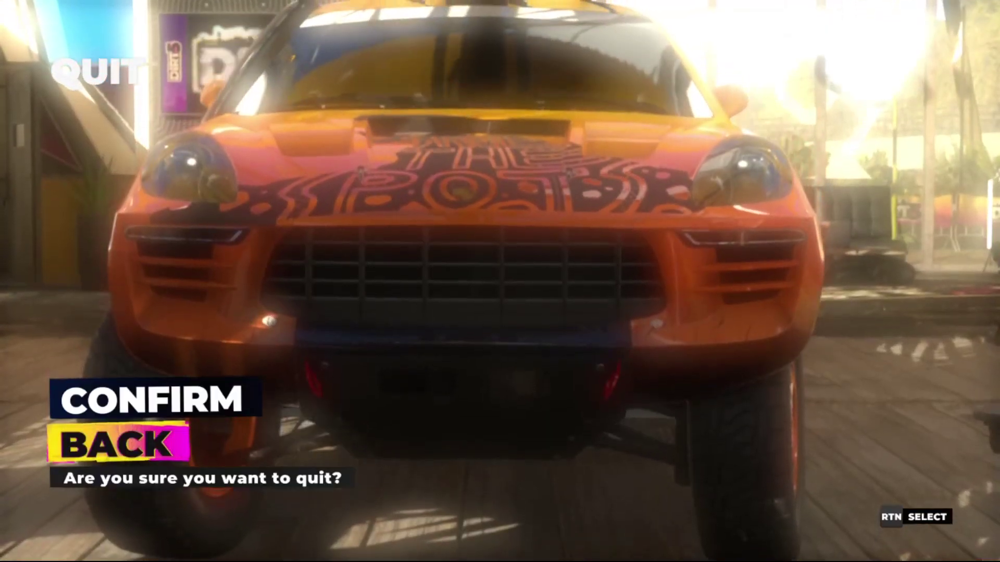
key(Up)
key(Return)
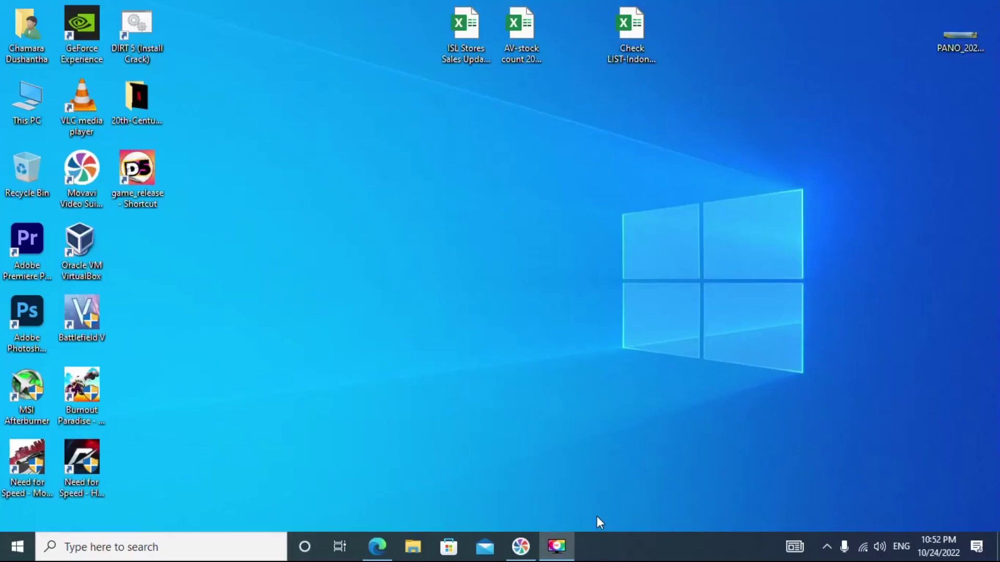